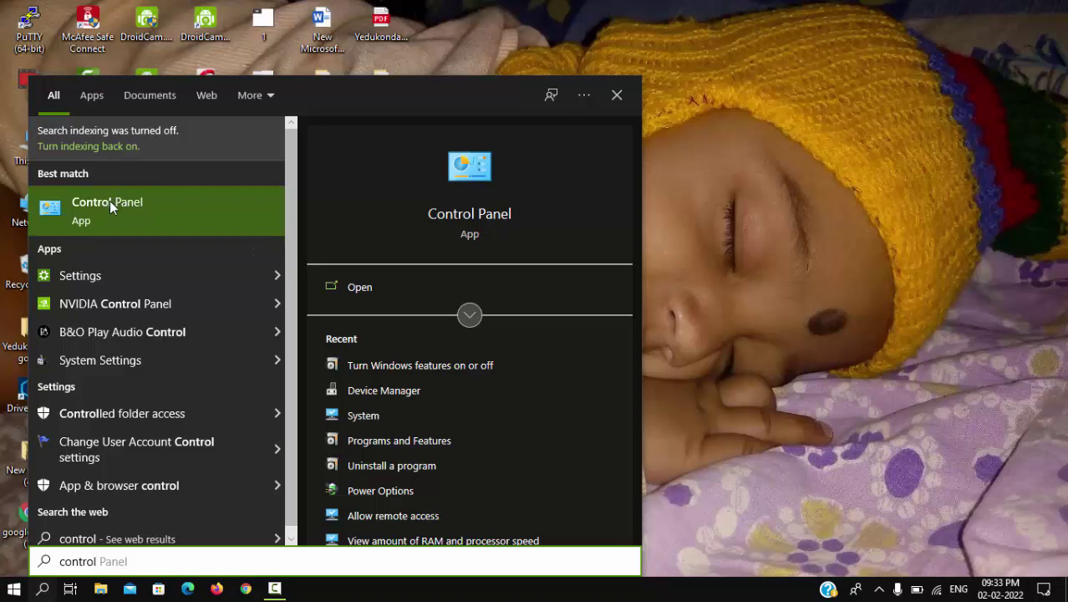
# Open the Turn Windows features on or off dialog from the Programs section of Control Panel
pyautogui.click(107, 208)
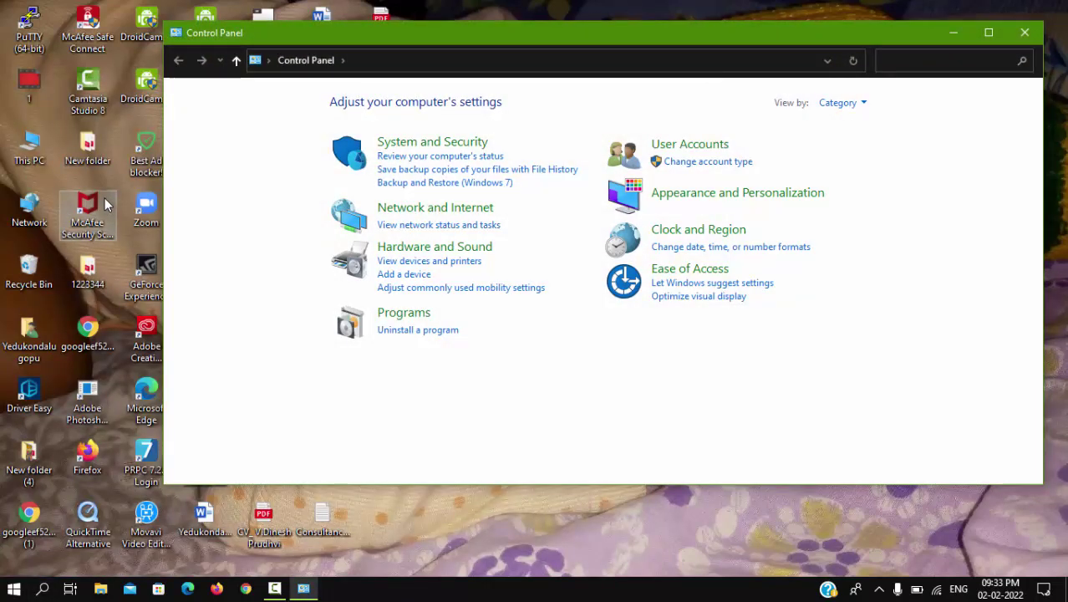
pyautogui.click(404, 315)
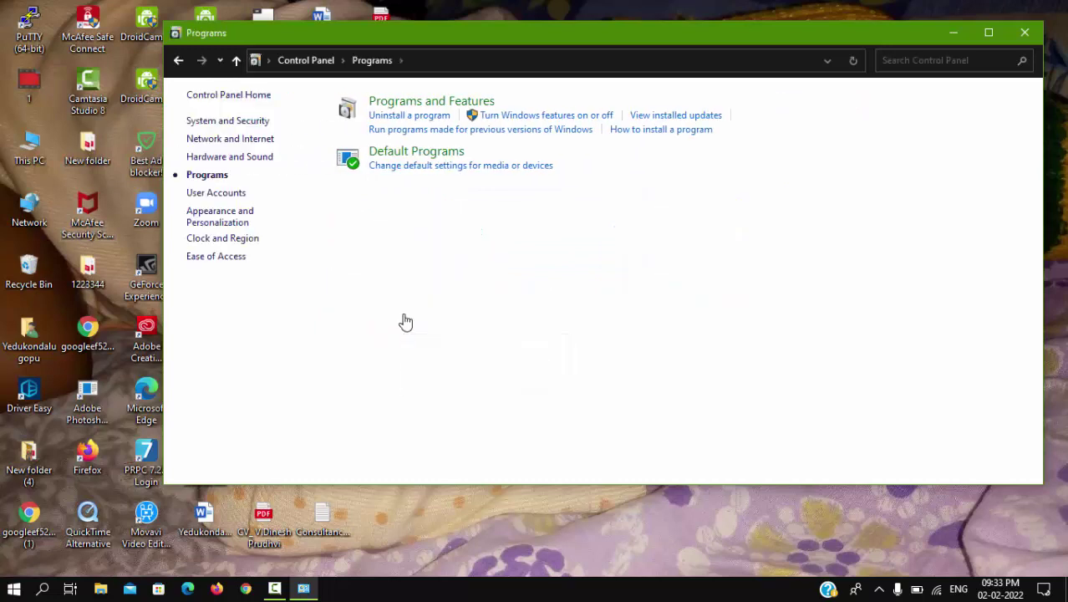
pyautogui.click(505, 117)
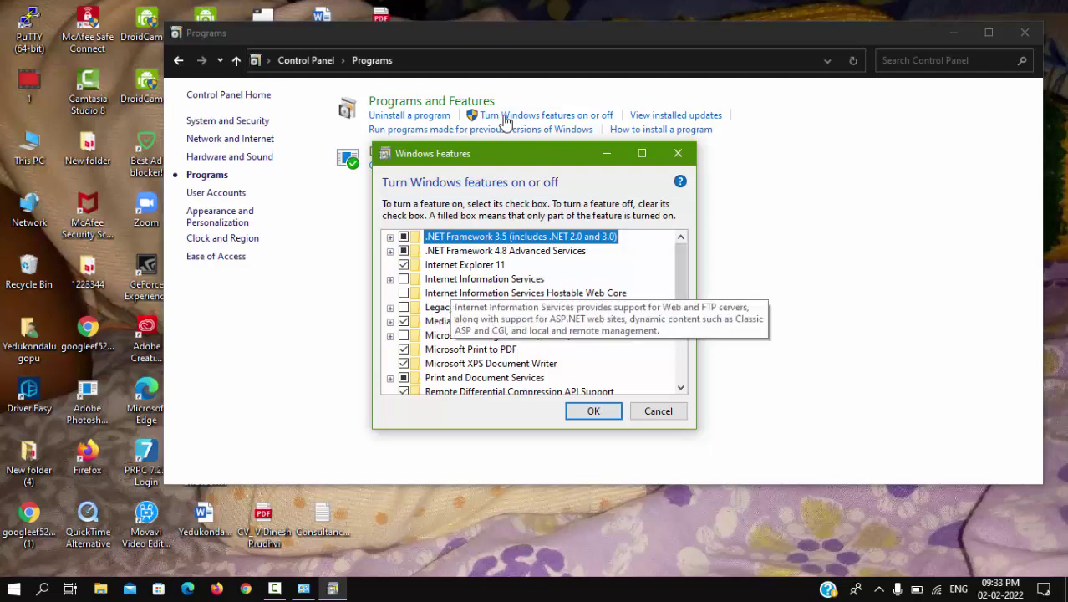
# Enable Internet Information Services and Internet Information Services Hostable Web Core, apply the changes and close Control Panel
pyautogui.press('Down')
pyautogui.press('Down')
pyautogui.press('Down')
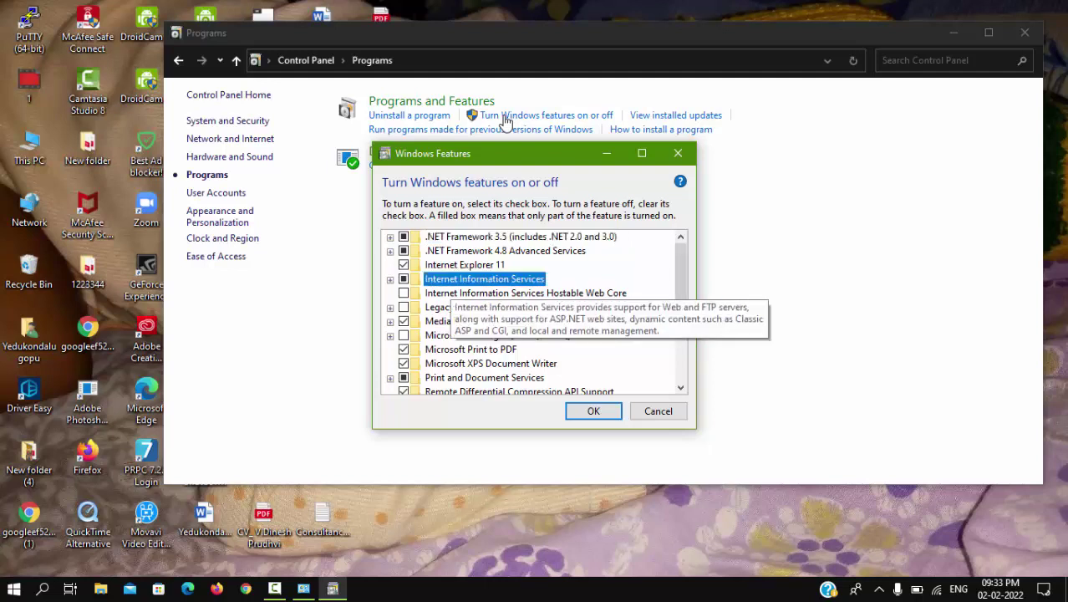
pyautogui.press('space')
pyautogui.press('Down')
pyautogui.press('space')
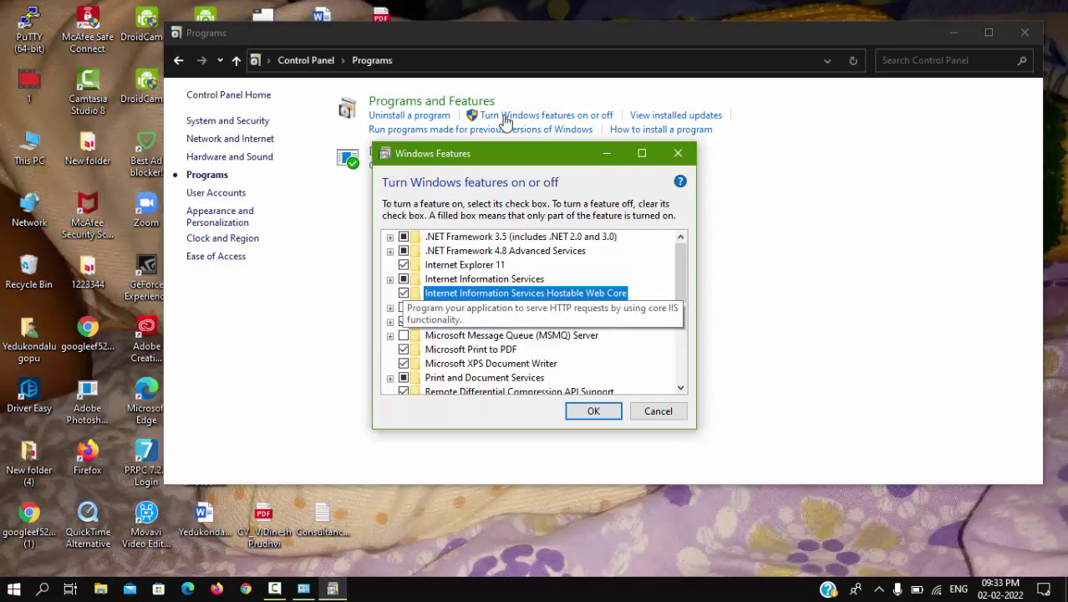
pyautogui.press('Return')
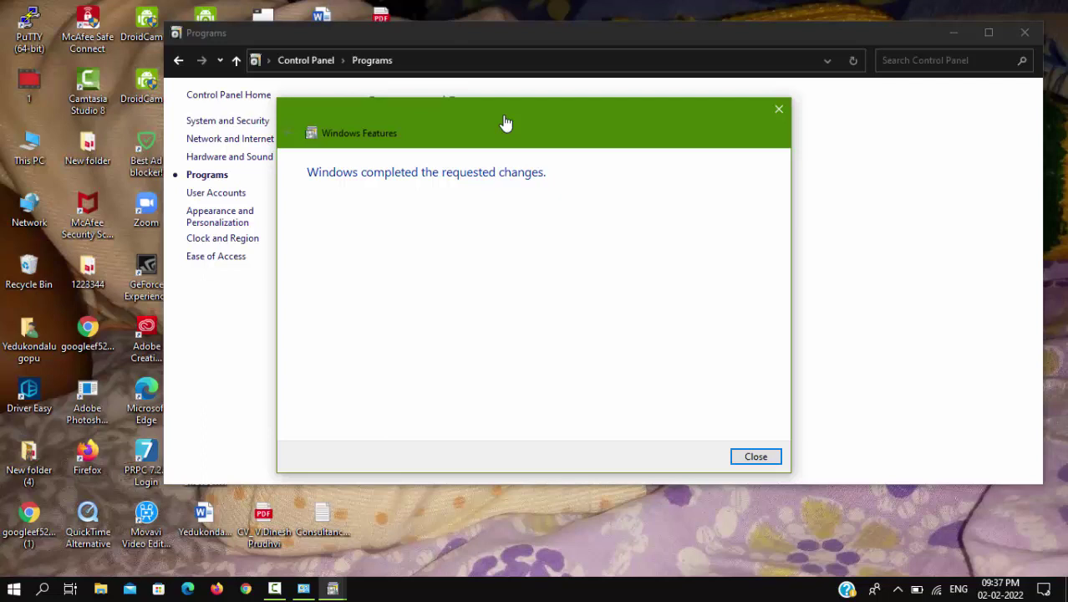
pyautogui.press('Return')
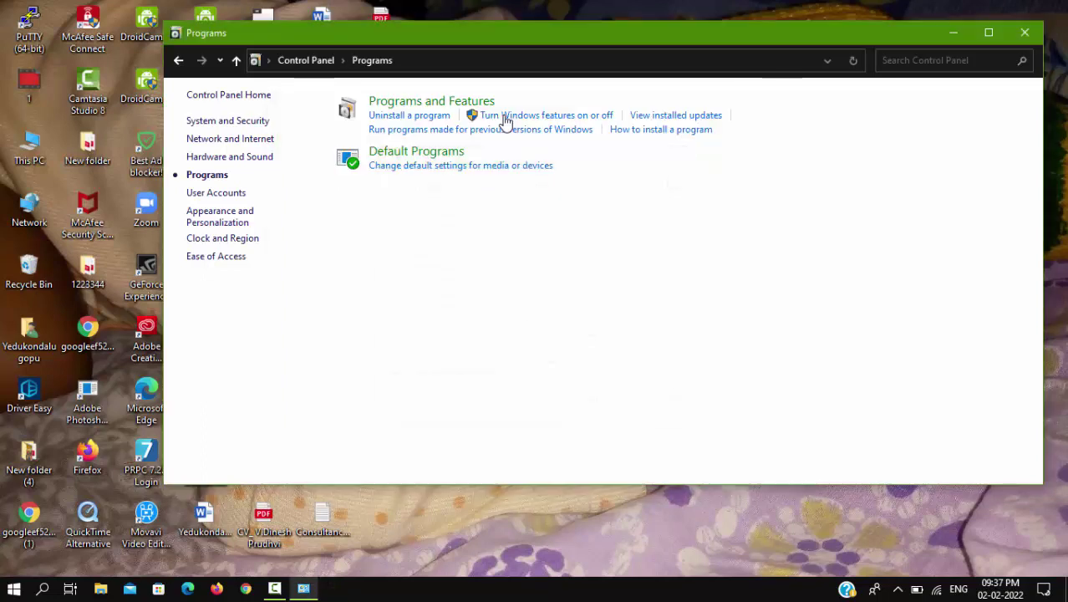
pyautogui.click(1021, 35)
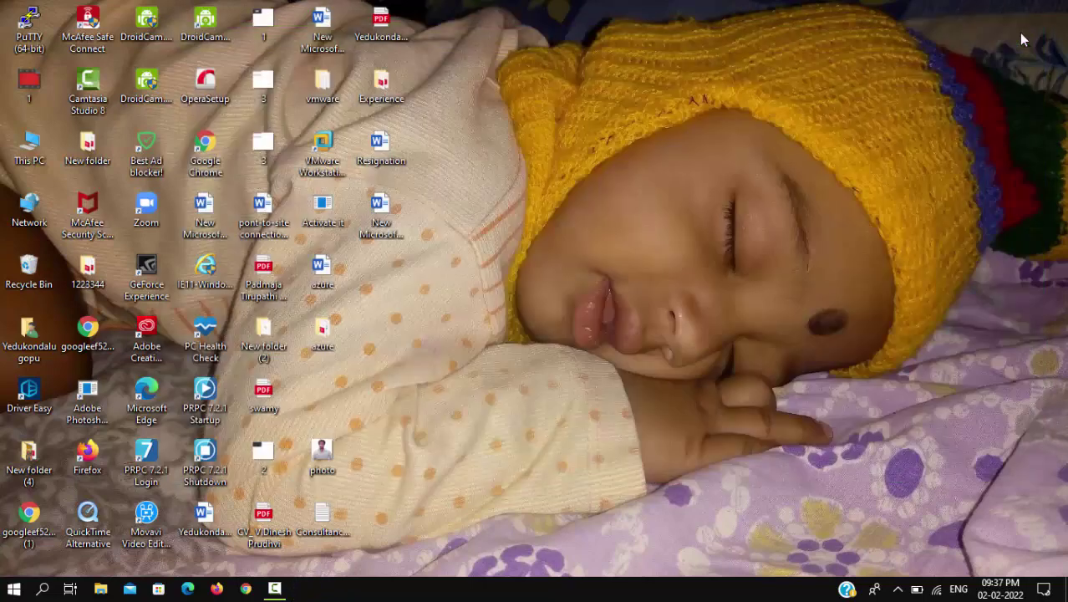
# Launch Internet Information Services (IIS) Manager by running the inetmgr command
pyautogui.press('super+r')
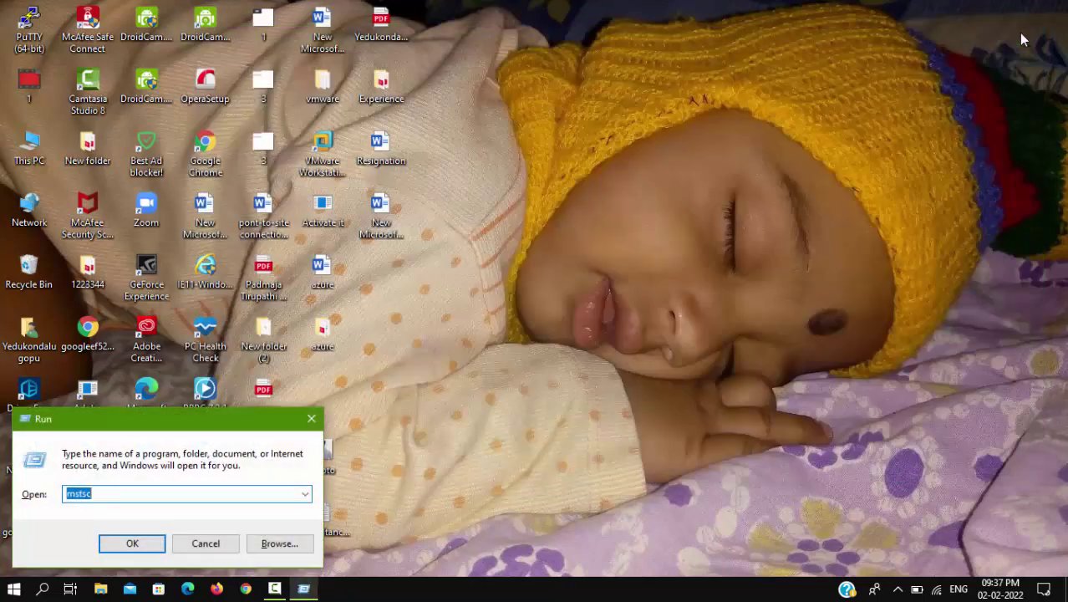
pyautogui.press('BackSpace')
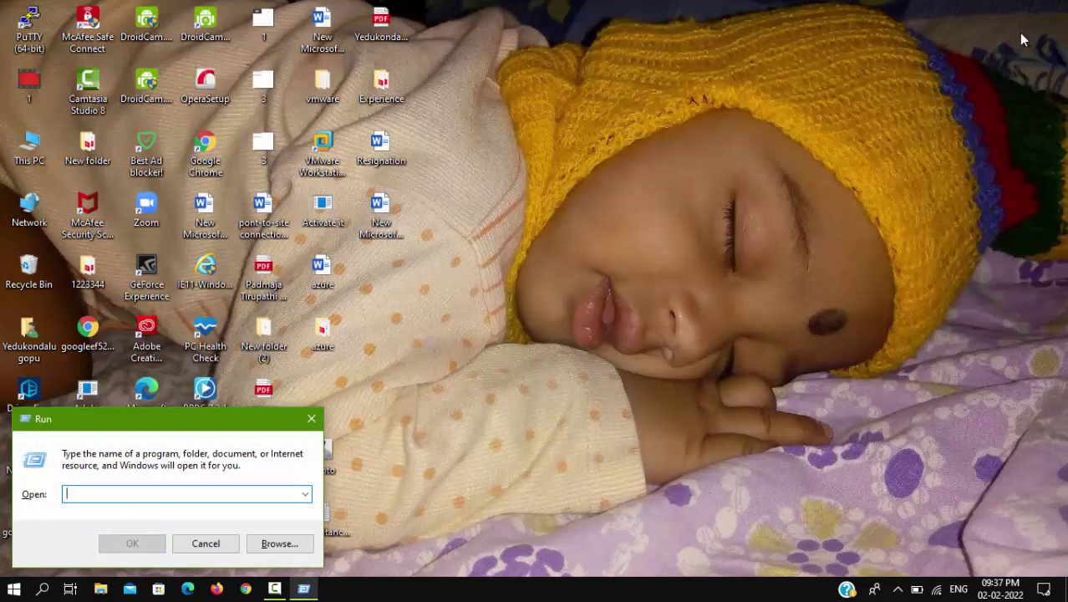
pyautogui.write('inet')
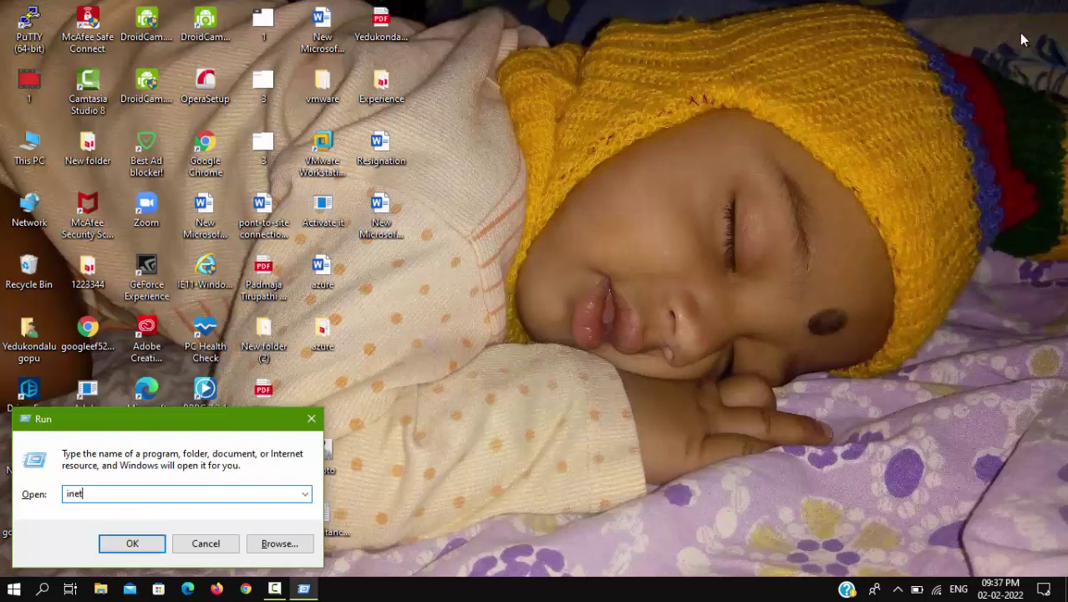
pyautogui.write('mgr')
pyautogui.press('Return')
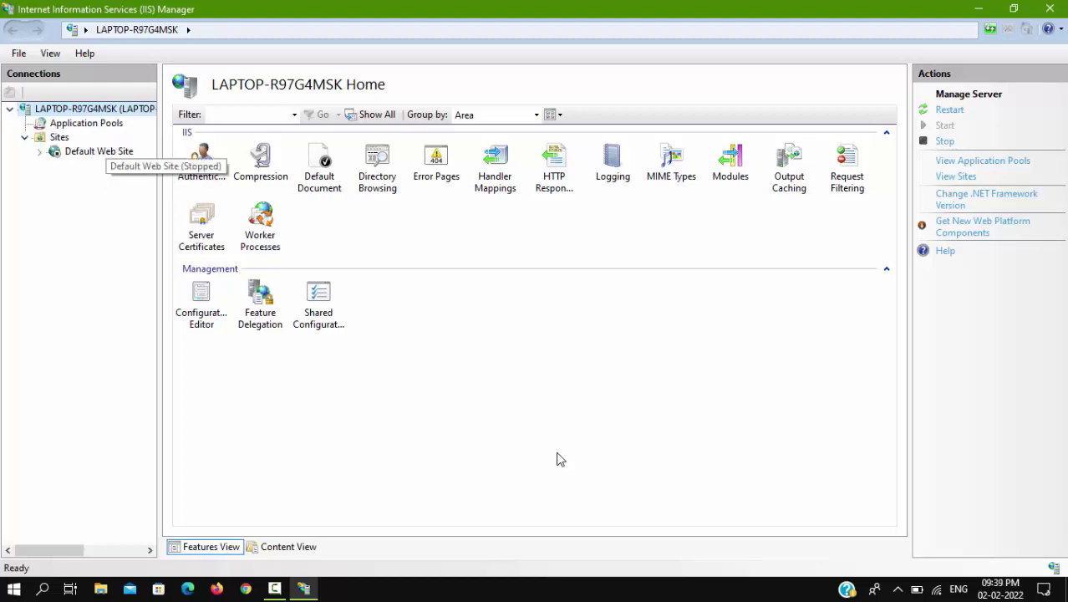
# Refresh the Default Web Site under Sites
pyautogui.rightClick(106, 149)
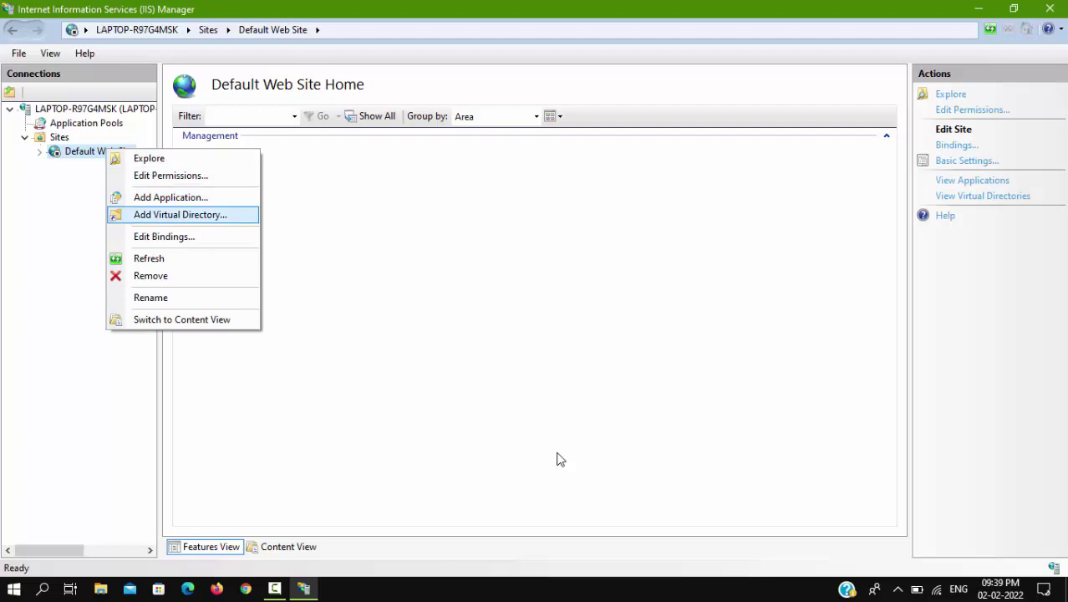
pyautogui.press('Down')
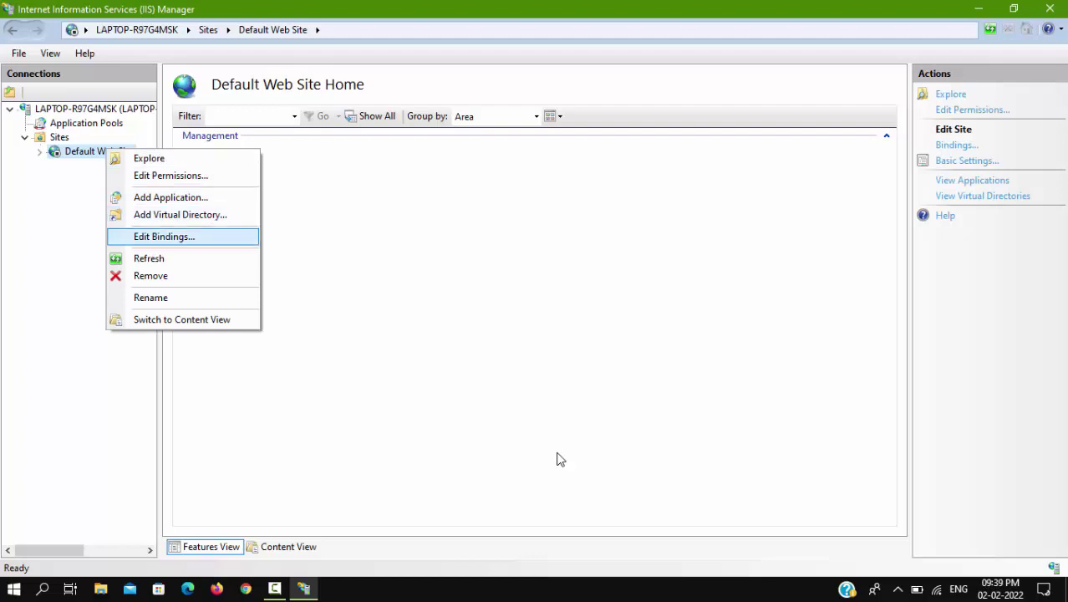
pyautogui.press('Down')
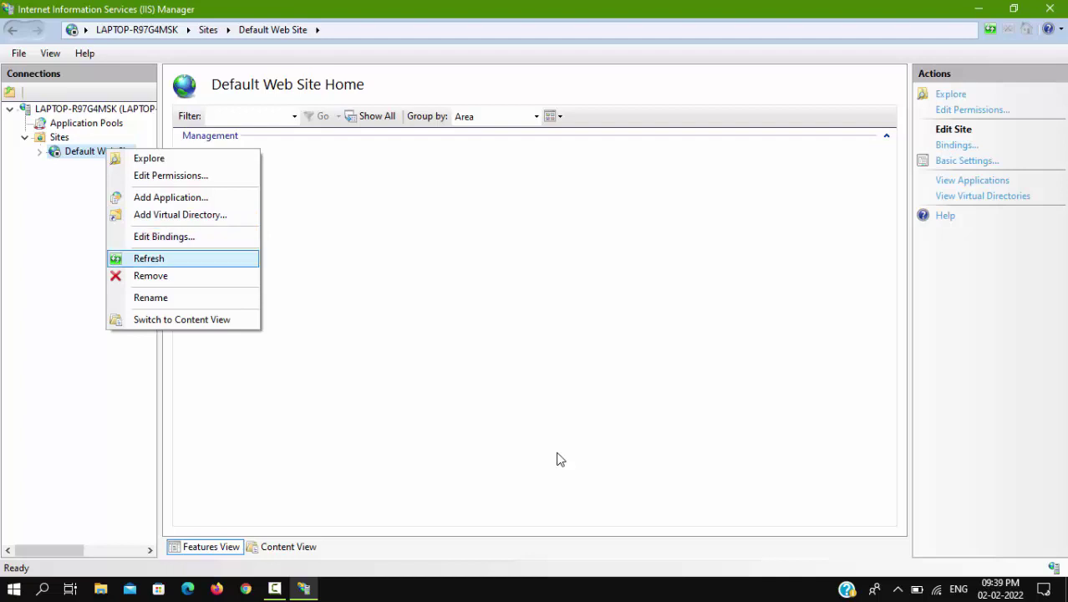
pyautogui.press('Return')
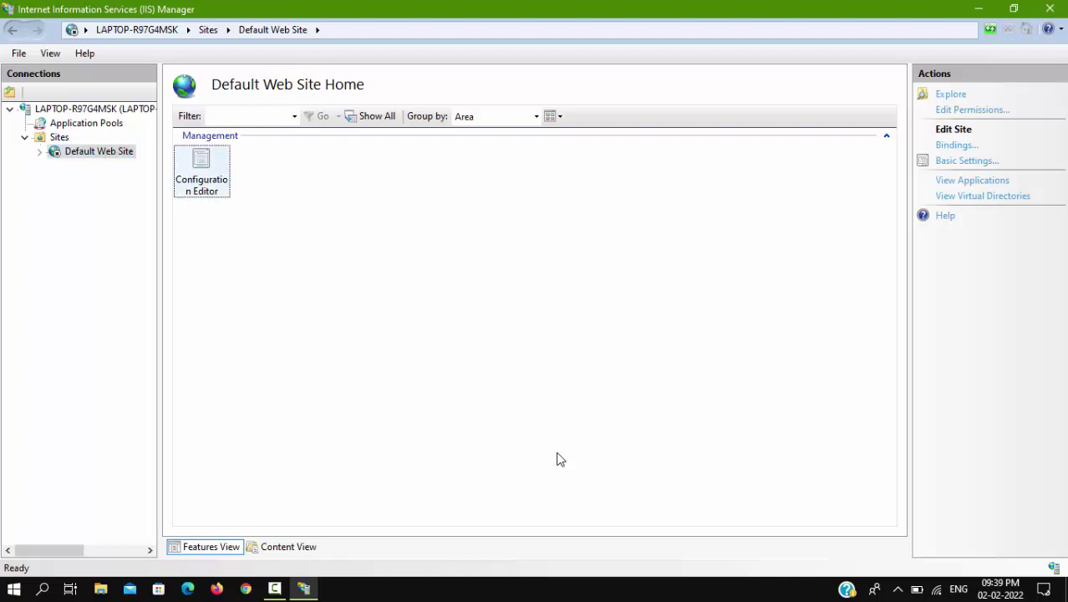
# Examine the available actions for the site's Configuration Editor, the Application Pools list and the Sites list
pyautogui.press('Down')
pyautogui.hotkey('shift', 'F10')
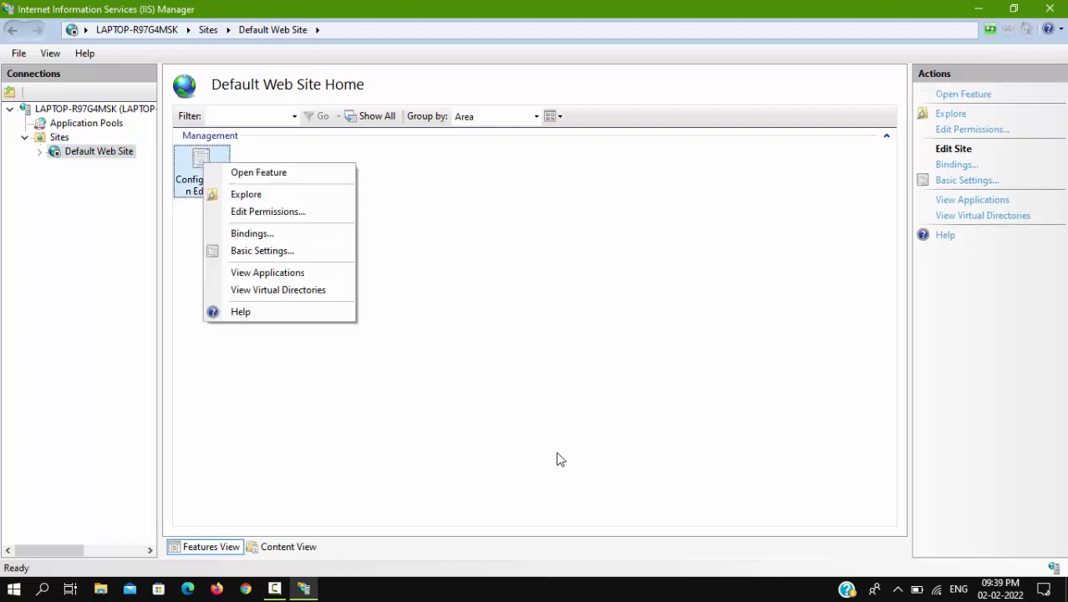
pyautogui.press('Down')
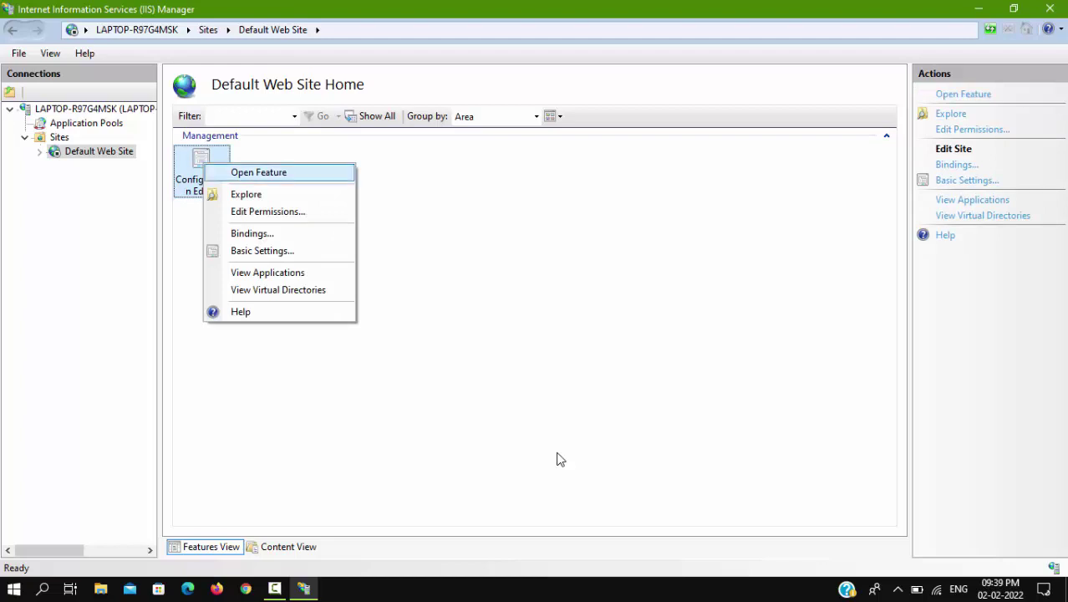
pyautogui.press('Escape')
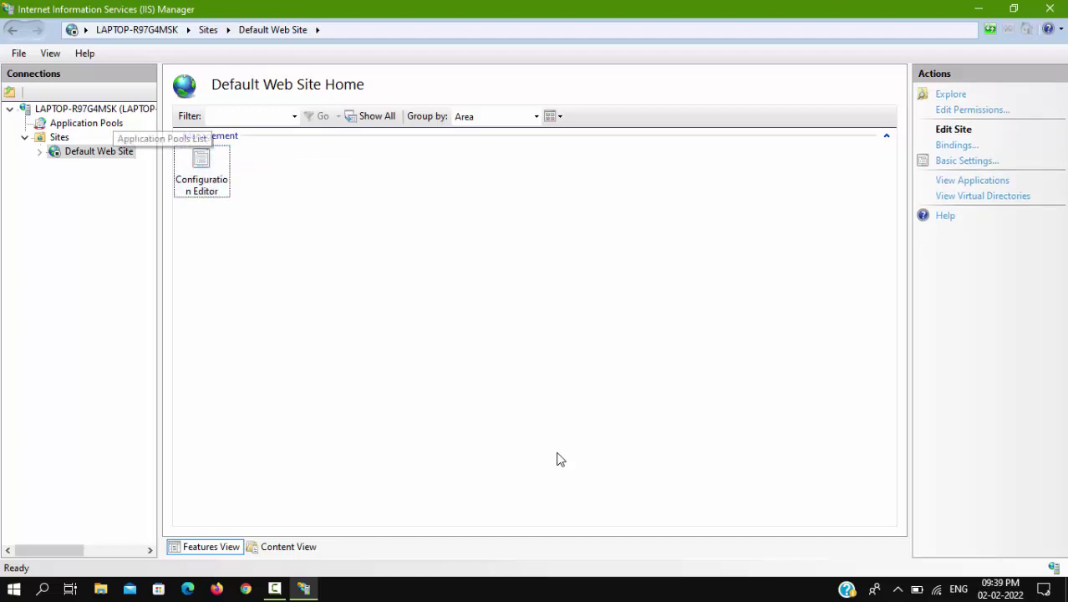
pyautogui.press('Up')
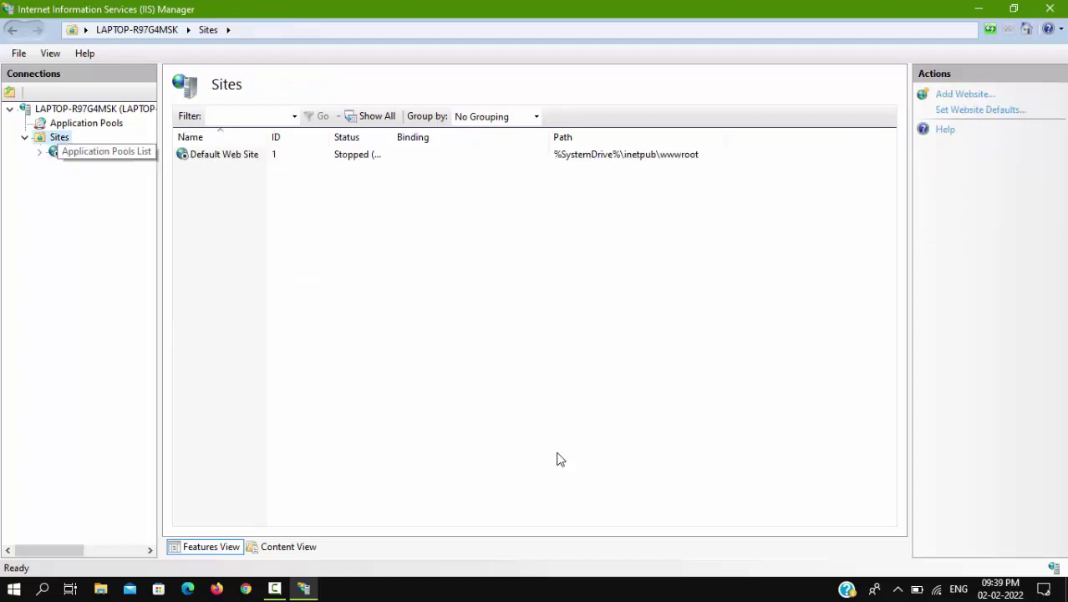
pyautogui.press('Up')
pyautogui.hotkey('shift', 'F10')
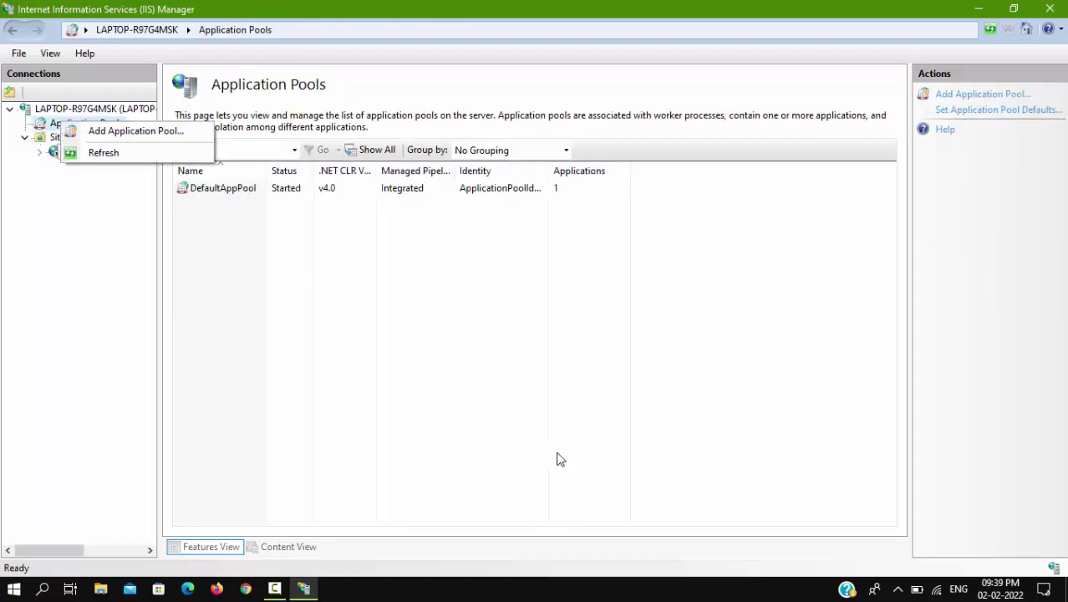
pyautogui.press('Escape')
pyautogui.press('Down')
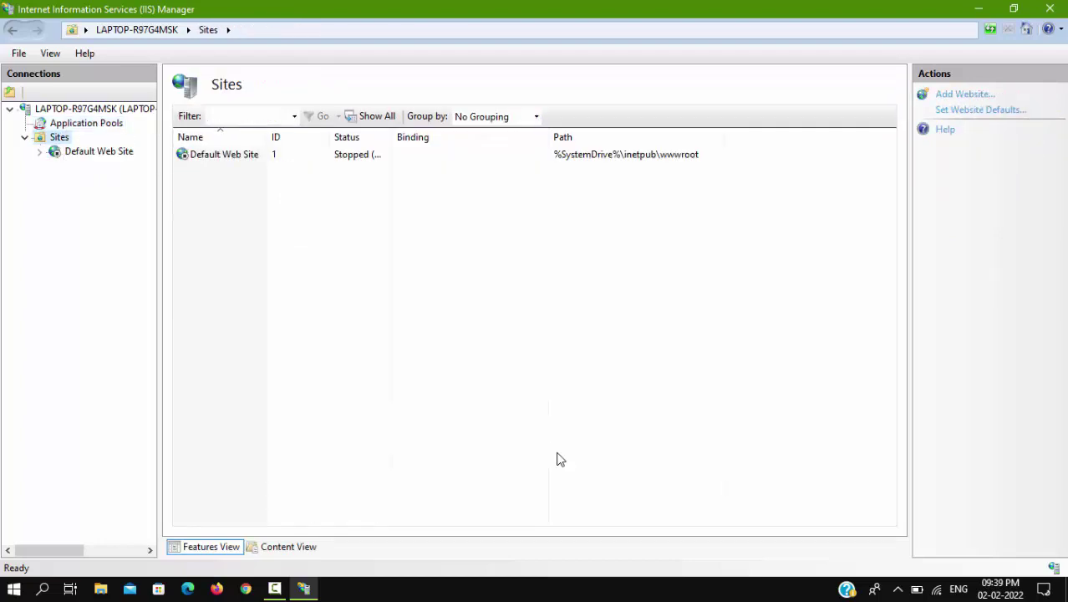
pyautogui.hotkey('shift', 'F10')
pyautogui.press('Escape')
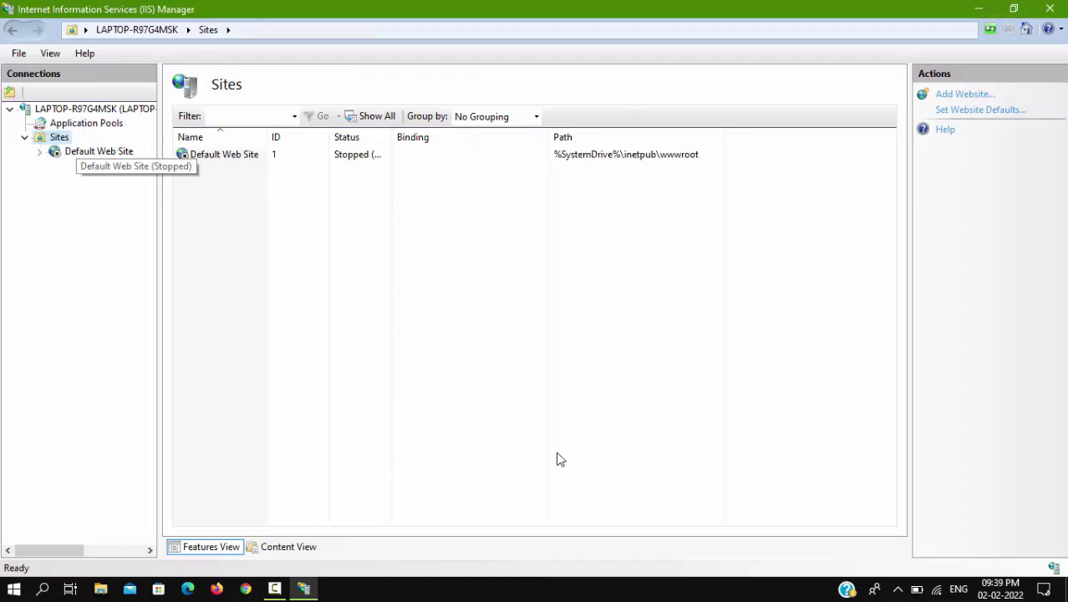
# Start adding an application to the Default Web Site with the alias konda
pyautogui.press('Down')
pyautogui.hotkey('shift', 'F10')
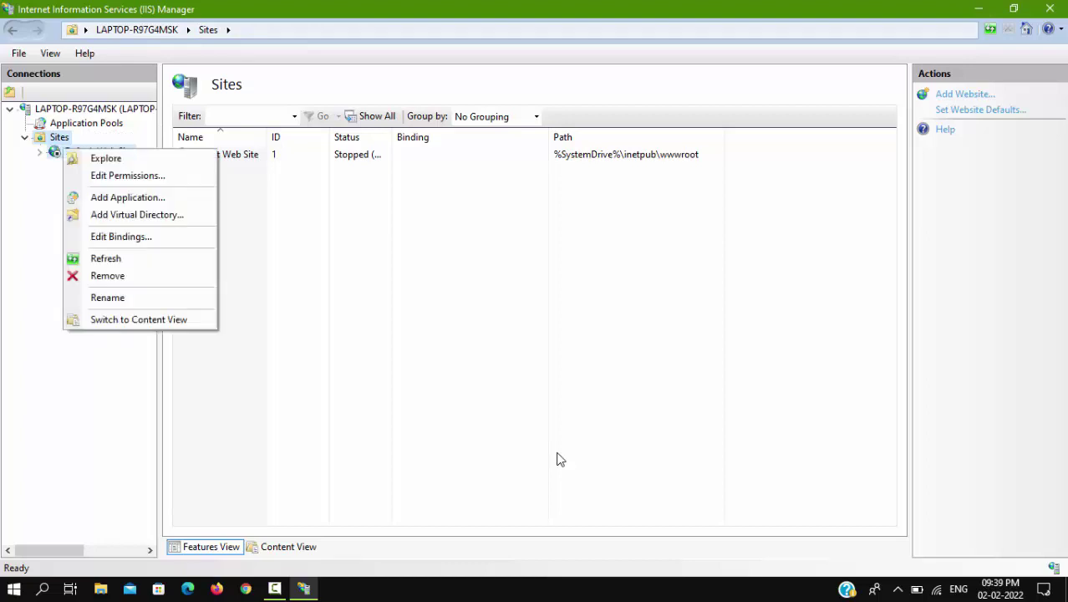
pyautogui.press('Down')
pyautogui.press('Down')
pyautogui.press('Down')
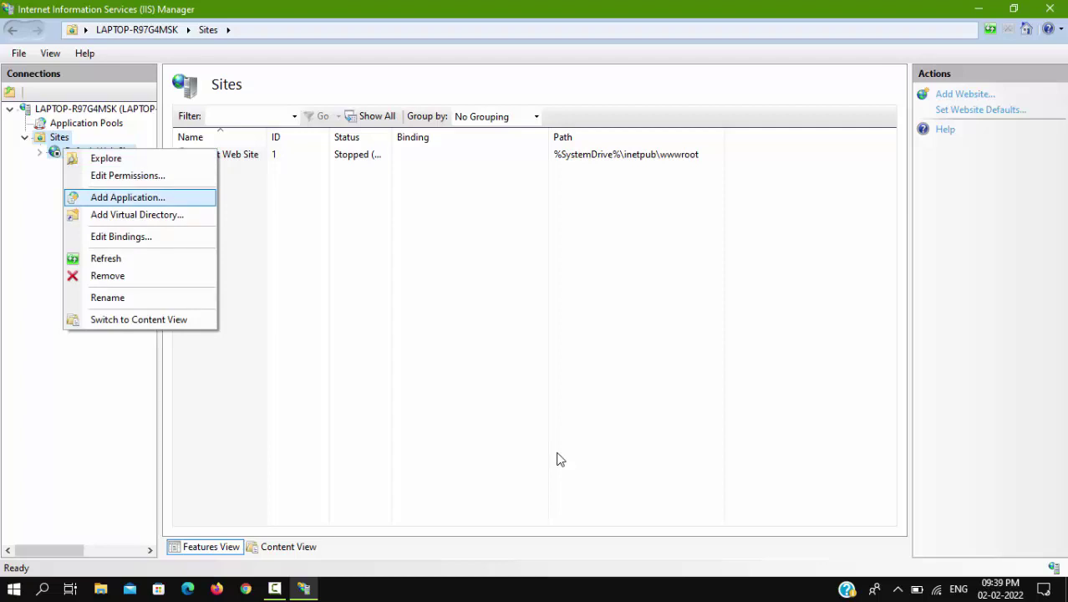
pyautogui.press('Return')
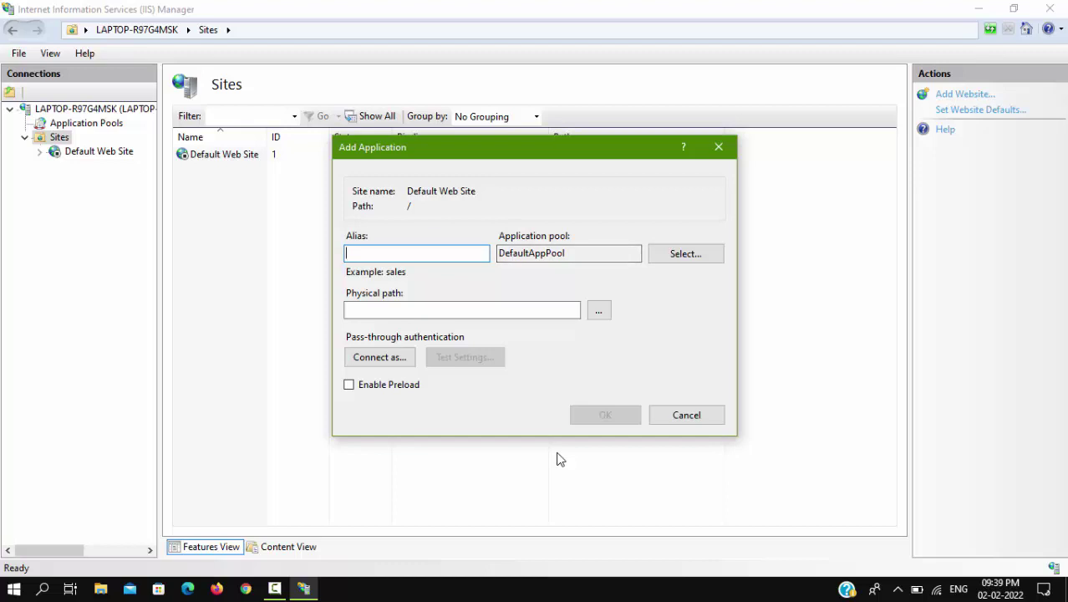
pyautogui.write('konda')
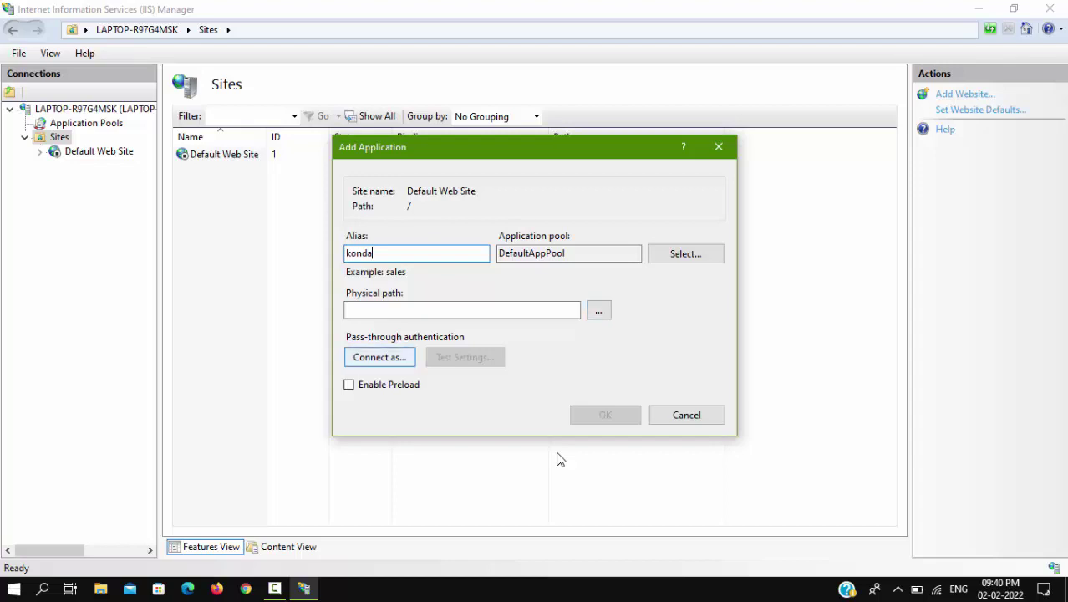
# Examine the specific-user option for path credentials and the folder browser for the application's physical path
pyautogui.press('Return')
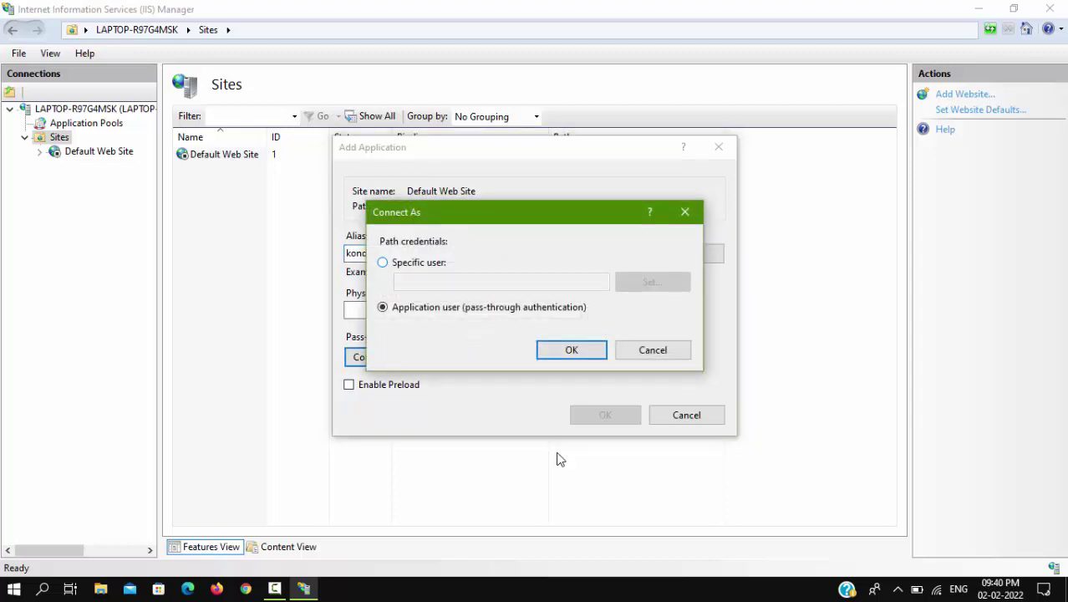
pyautogui.hotkey('alt', 's')
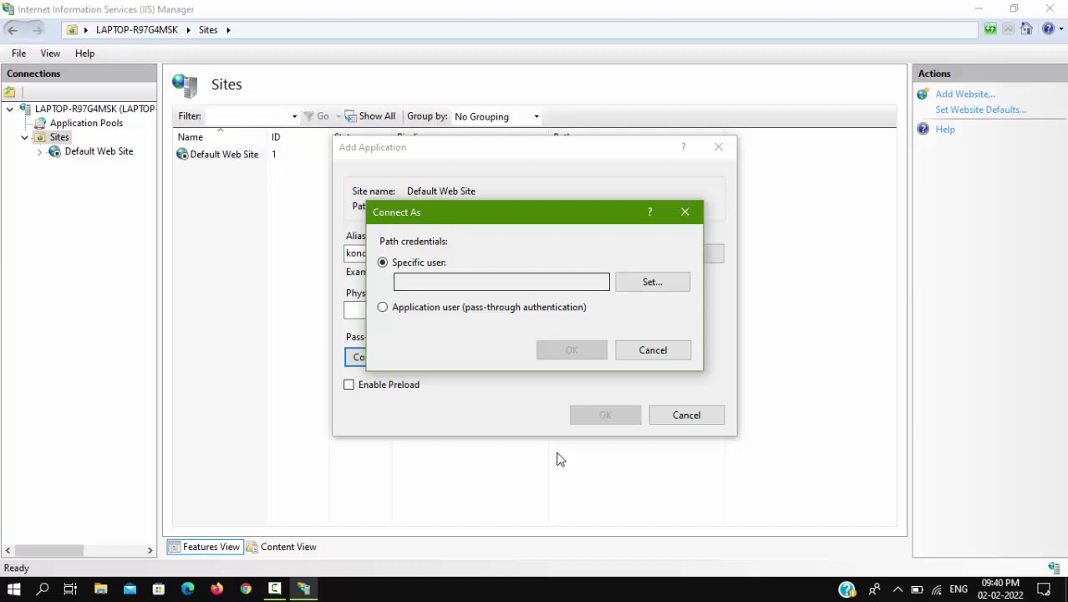
pyautogui.press('Tab')
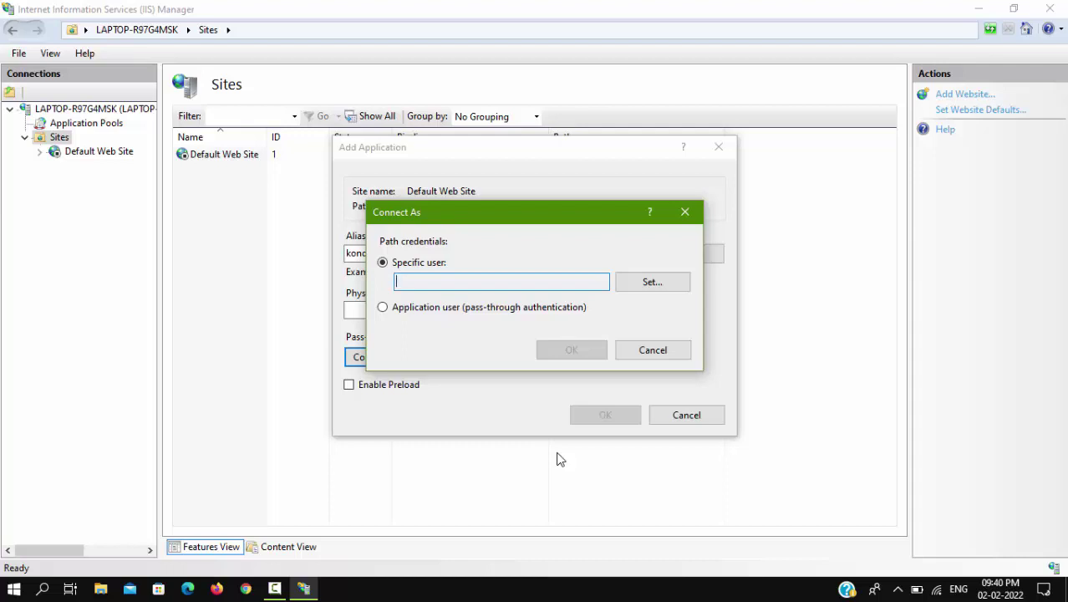
pyautogui.press('Escape')
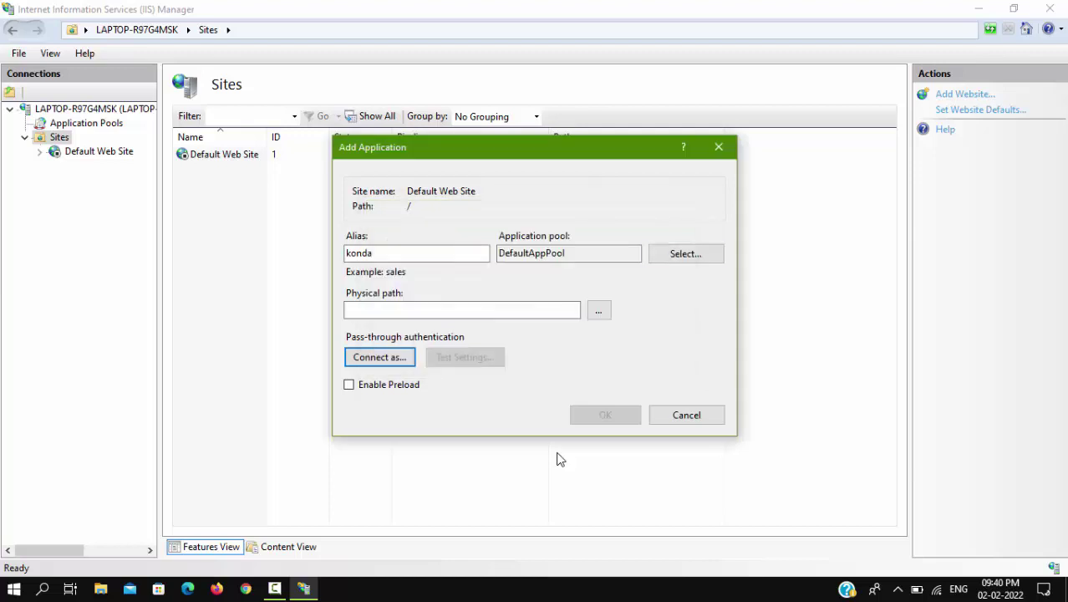
pyautogui.hotkey('shift', 'Tab')
pyautogui.press('space')
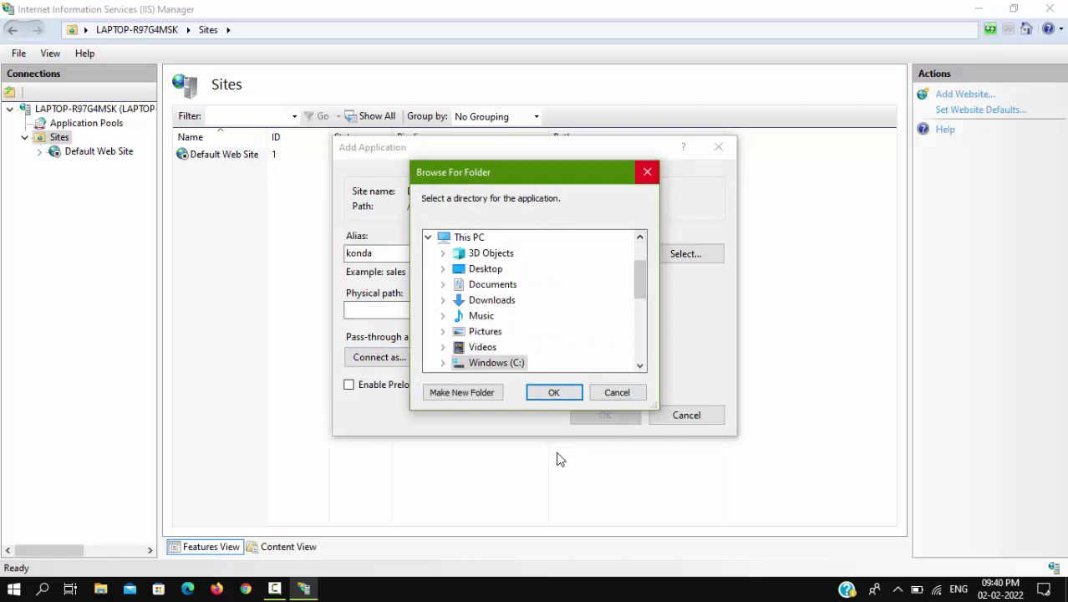
pyautogui.press('Escape')
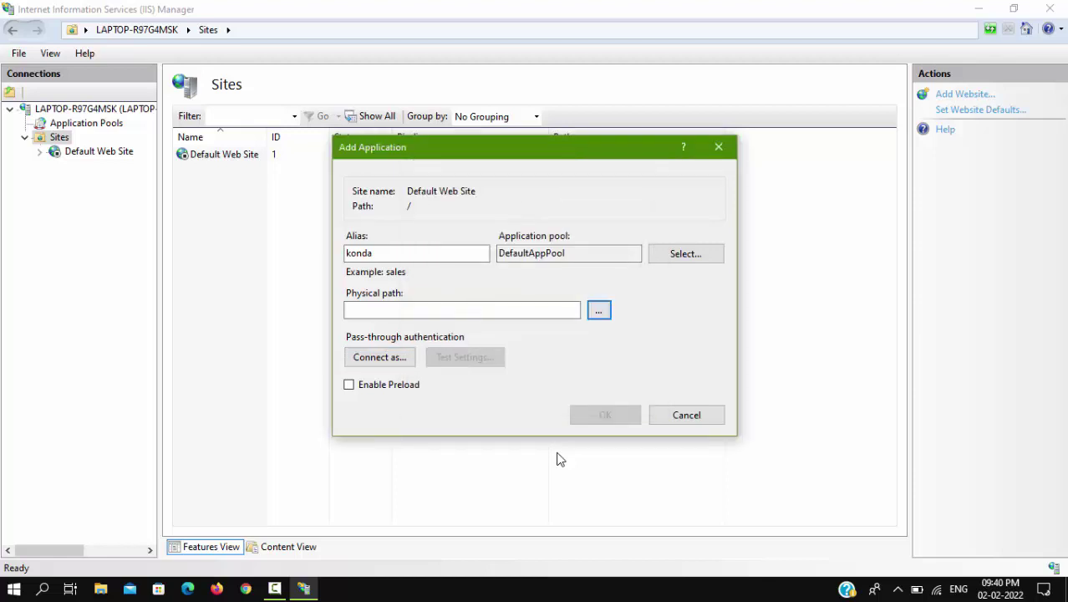
# Toggle Enable Preload on and back off, and cancel adding the application
pyautogui.press('Tab')
pyautogui.press('Tab')
pyautogui.press('space')
pyautogui.press('space')
pyautogui.press('Tab')
pyautogui.press('Escape')
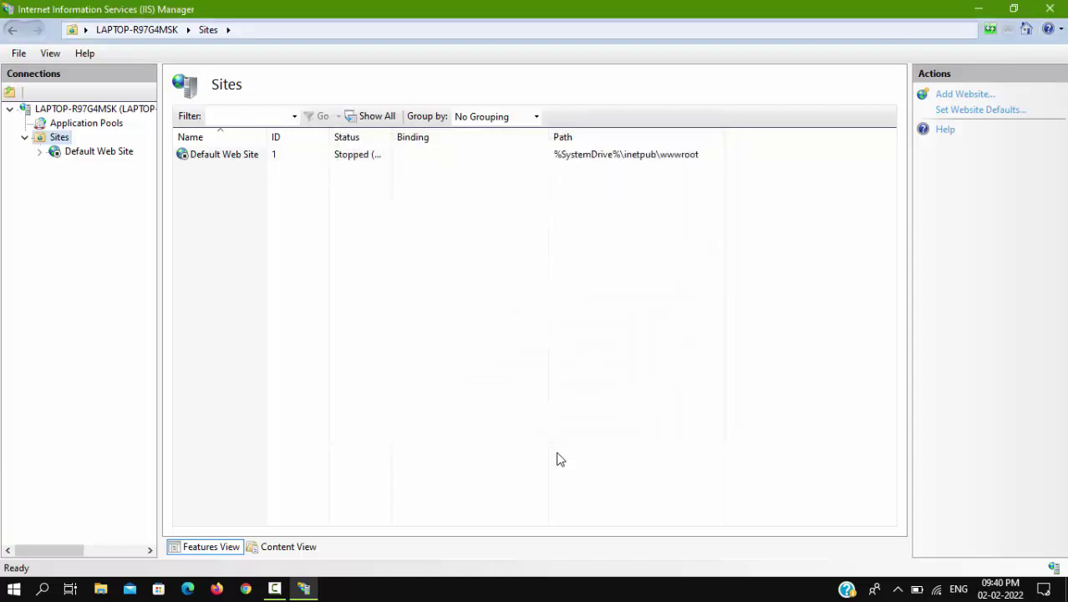